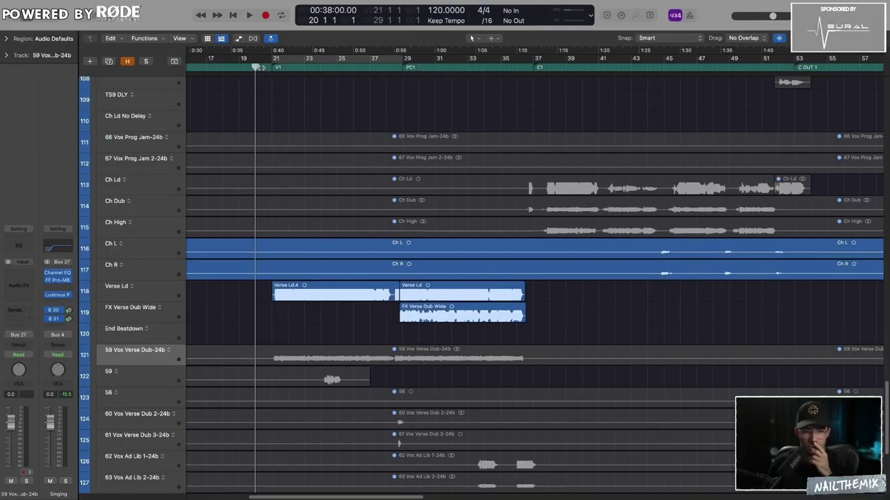
Play the verse from bar 21 with the Verse Ld track selected, stopping around bar 26.
key(space)
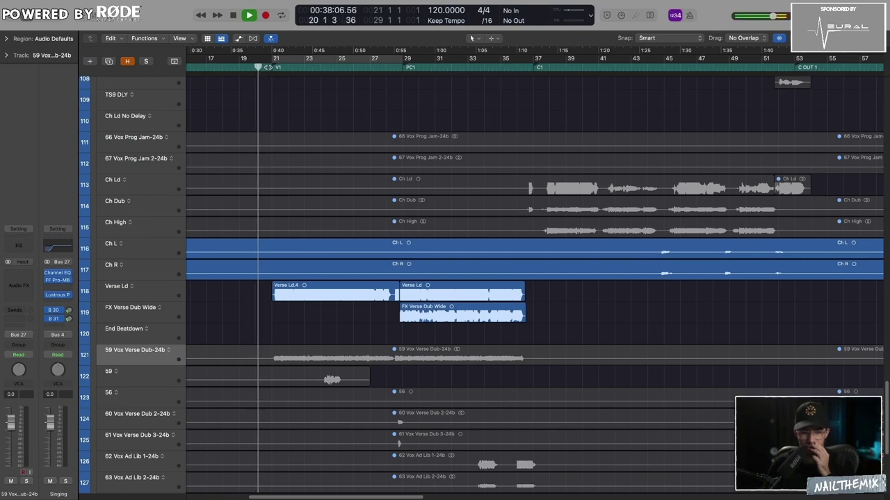
click(139, 291)
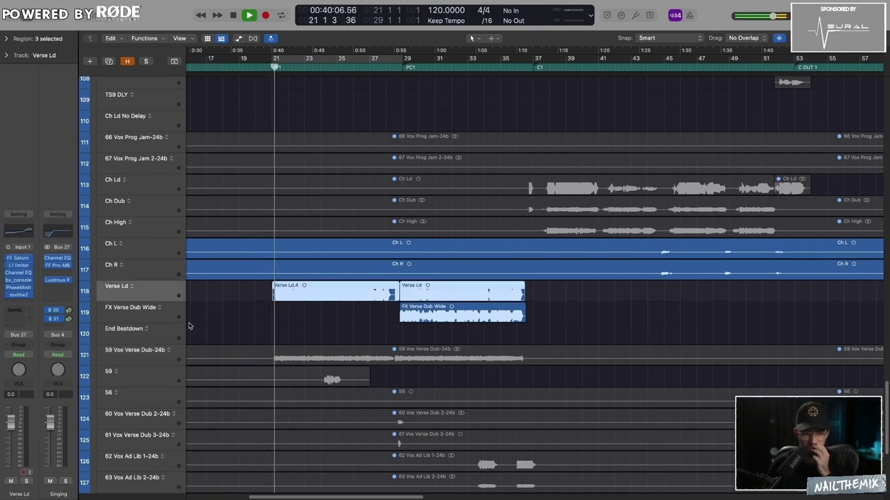
click(221, 317)
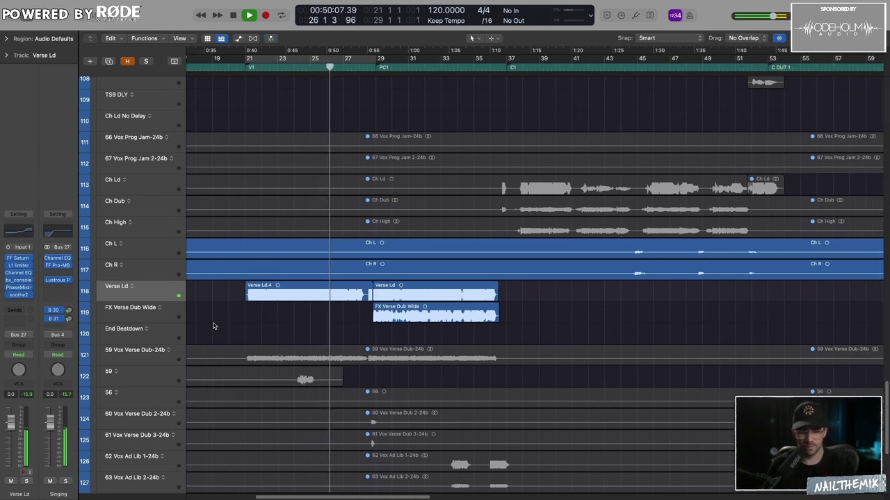
key(space)
Select the Verse Ld.4 region and solo the Verse Ld track.
click(260, 300)
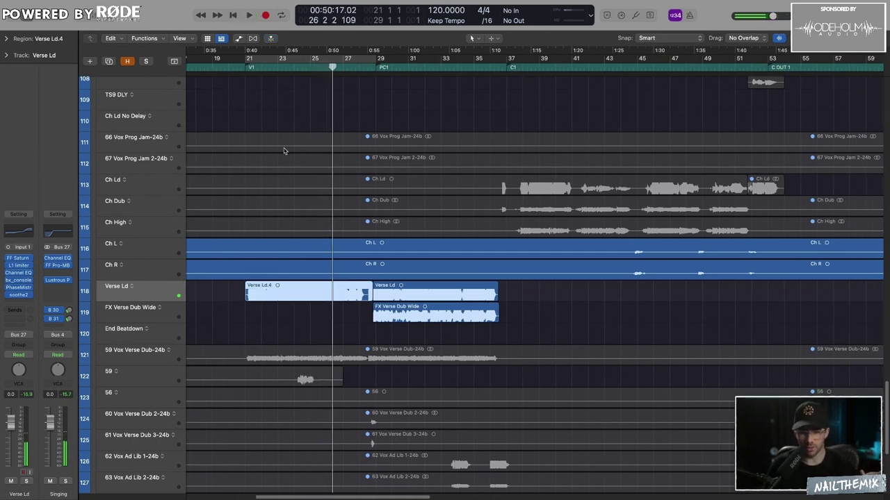
key(ctrl+s)
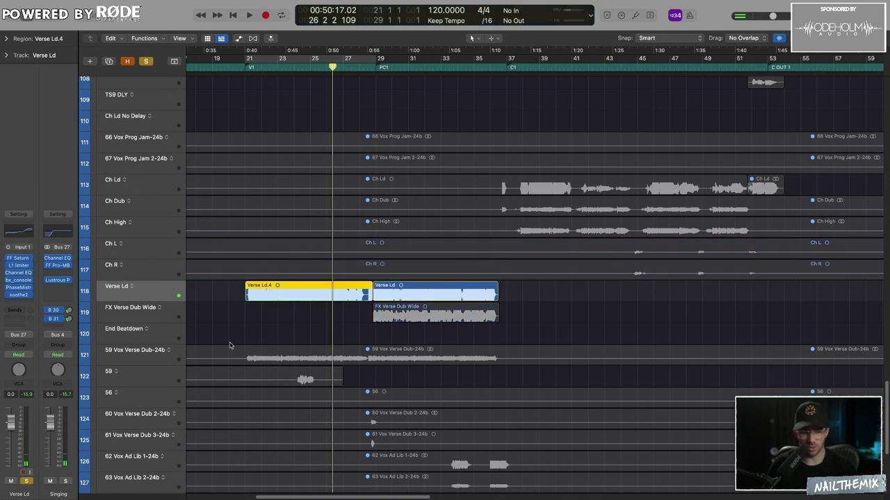
click(251, 296)
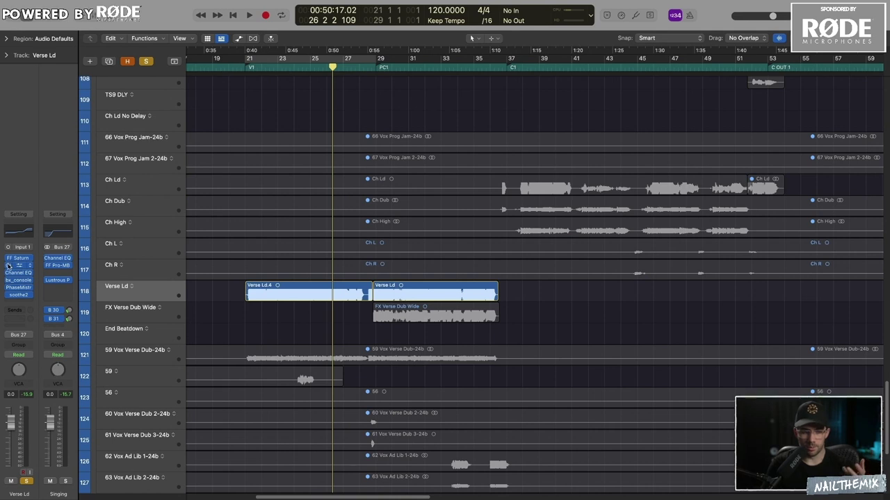
Cycle over both Verse Ld regions and load the Lo-fi Tascamagic MdB preset in FF Saturn.
click(271, 298)
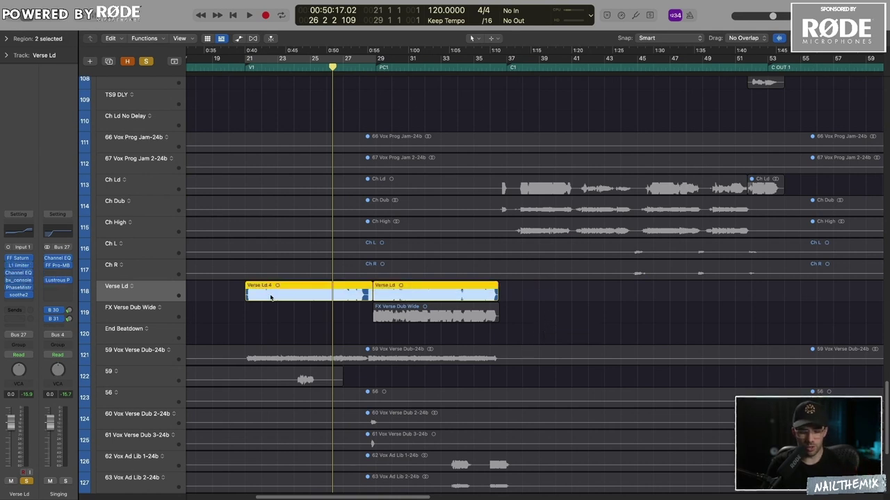
key(super+u)
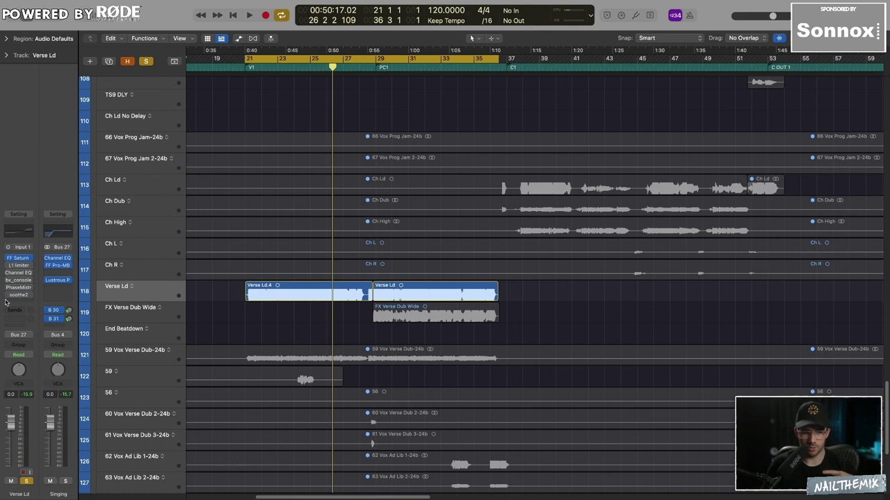
click(18, 259)
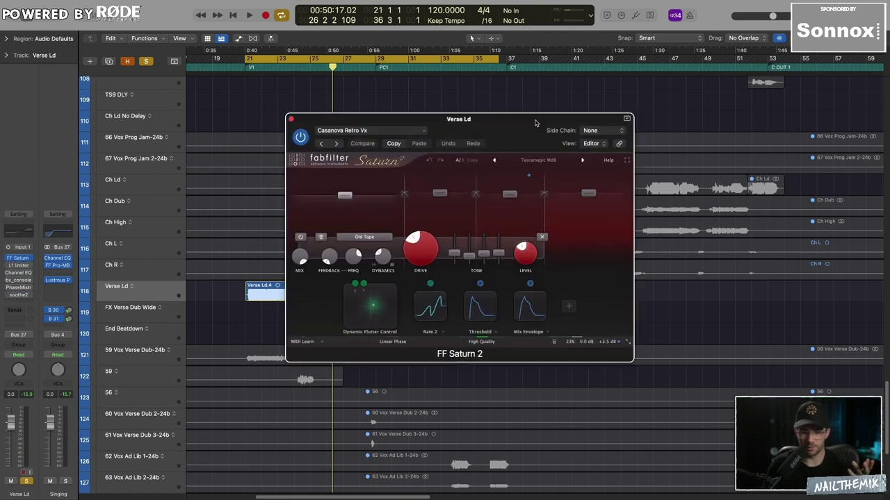
drag(537, 123, 551, 99)
click(552, 139)
mouse_move(545, 183)
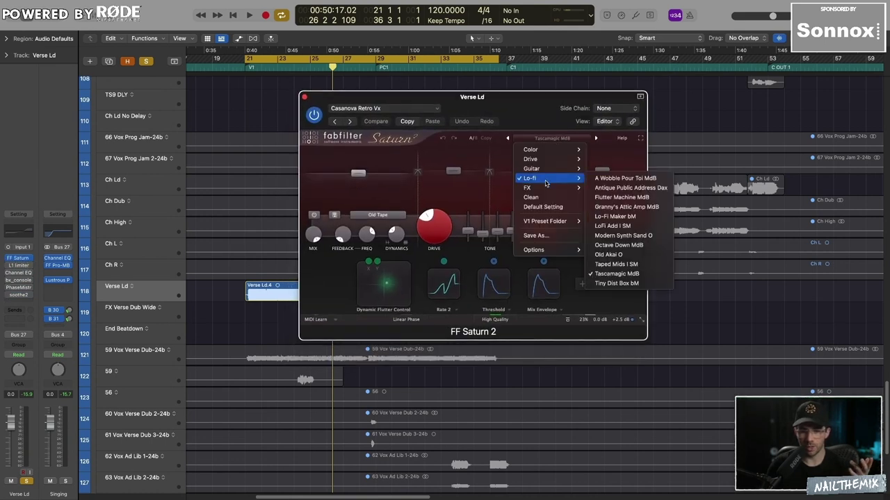
click(635, 274)
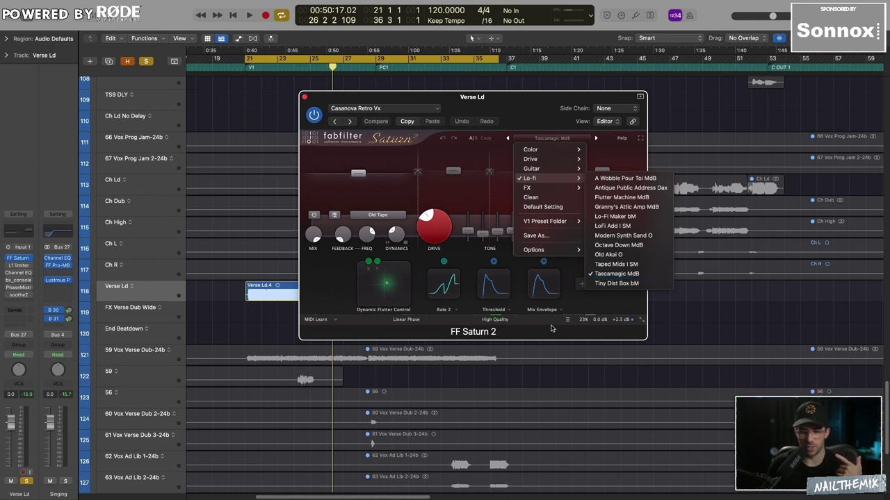
mouse_move(618, 315)
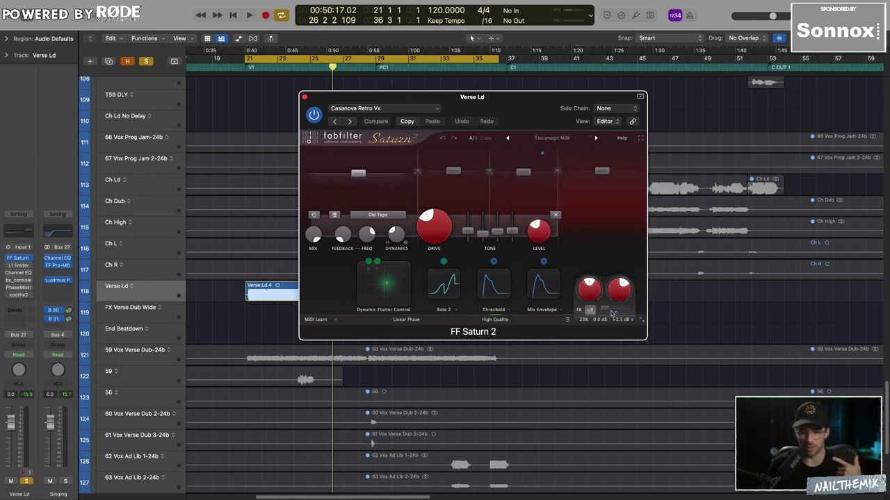
drag(430, 96, 628, 87)
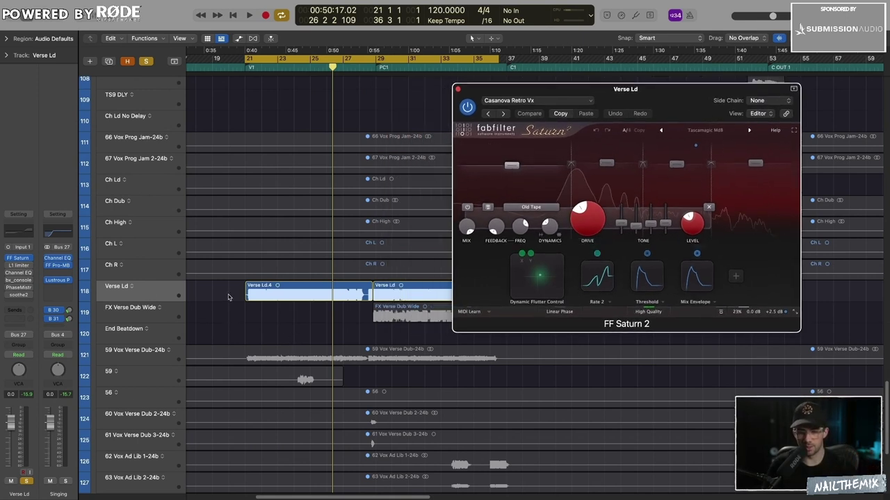
Loop the verse and bypass then re-enable Saturn to compare dry and saturated vocal.
key(space)
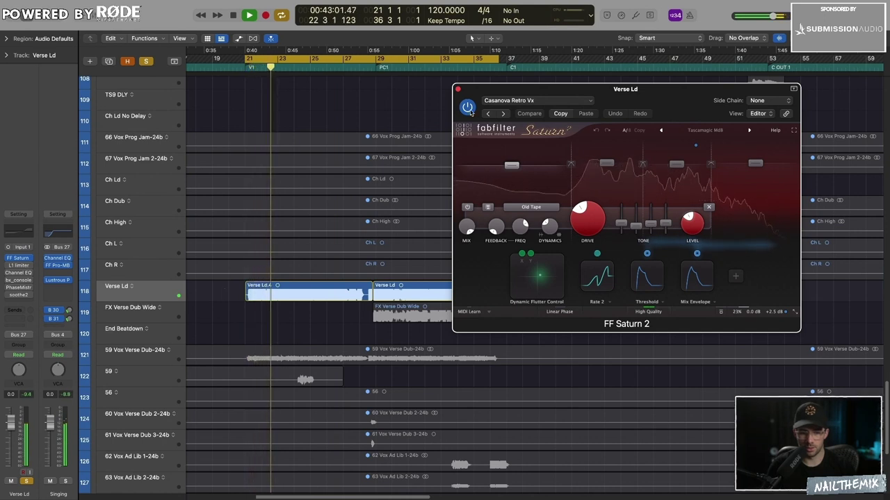
click(467, 107)
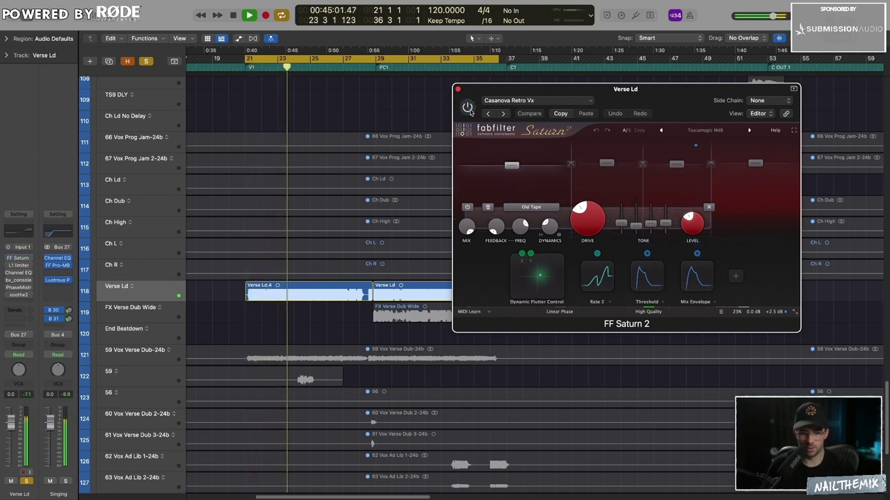
click(467, 107)
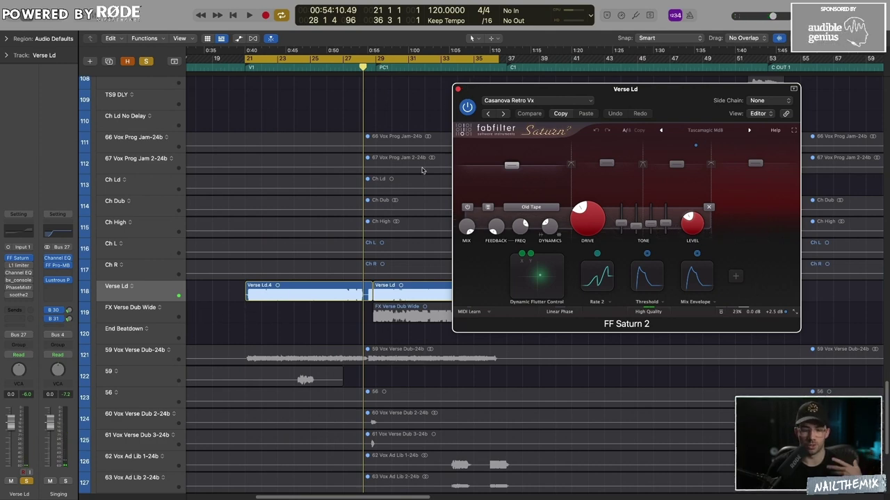
Open the Verse Ld L1 limiter and Channel EQ windows, closing Saturn.
click(18, 266)
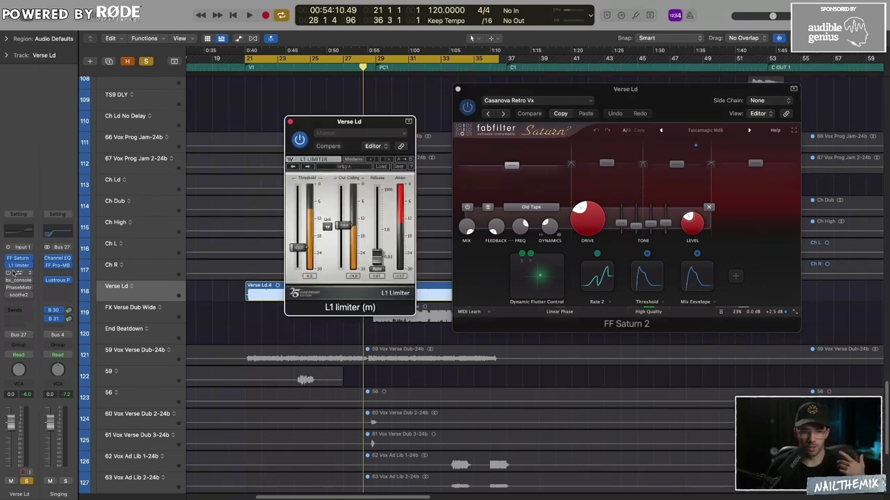
click(20, 273)
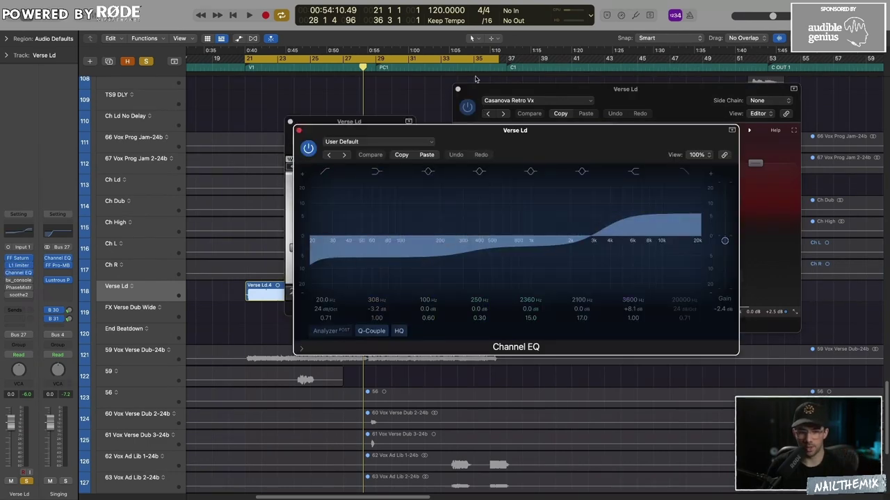
click(457, 89)
drag(330, 146, 451, 138)
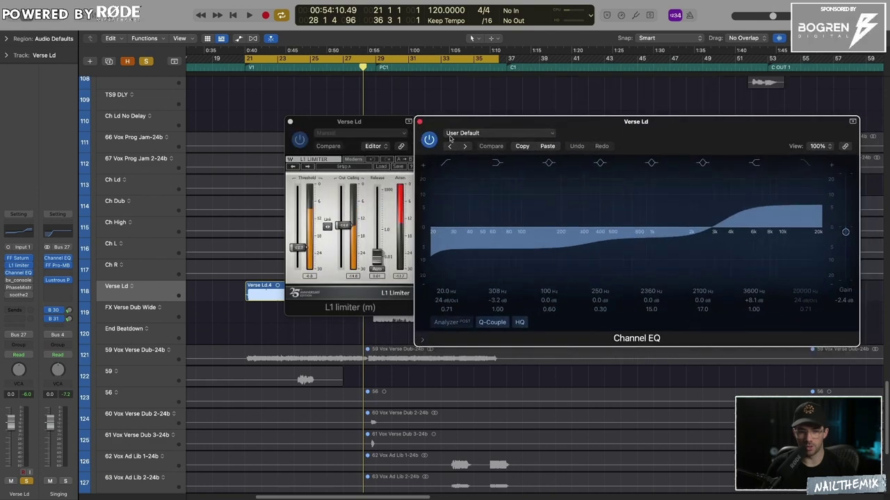
drag(351, 123, 345, 123)
Play the verse to hear the limiter, then close the L1 and Channel EQ windows.
key(space)
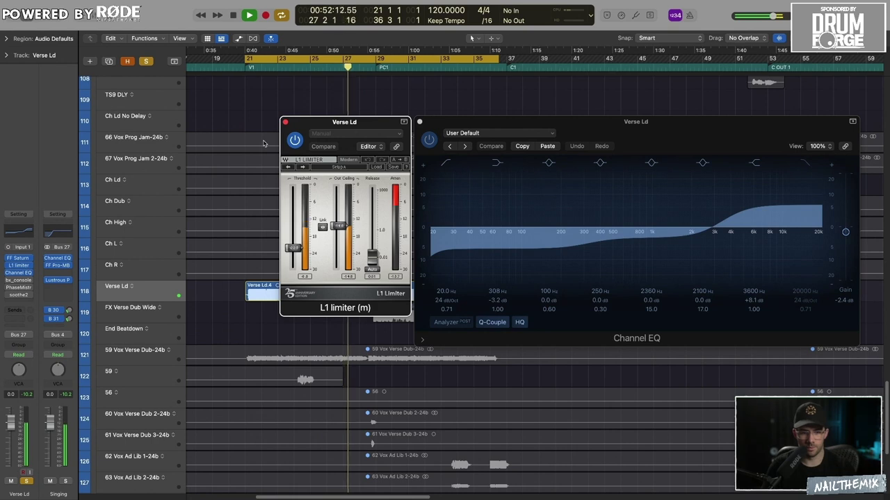
key(space)
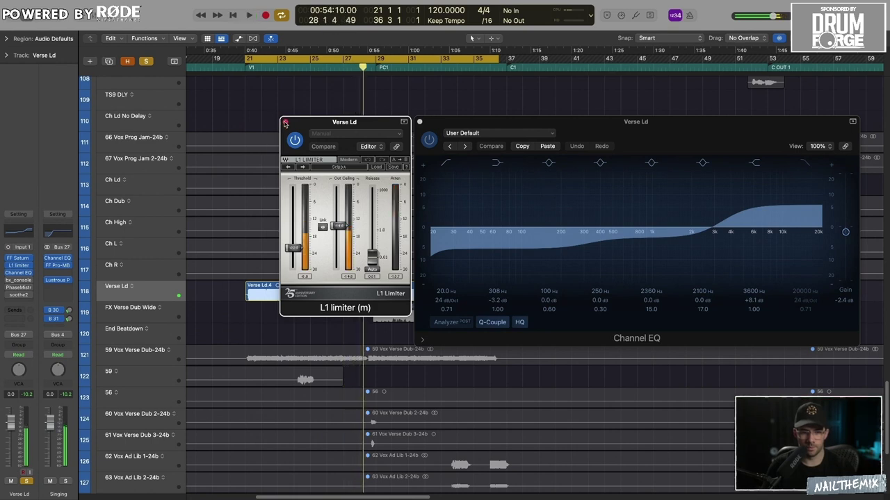
click(285, 121)
click(420, 122)
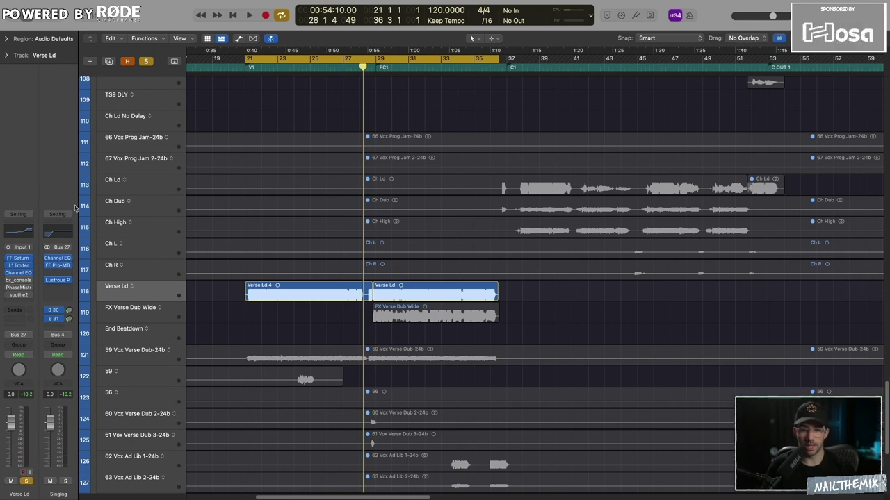
click(59, 259)
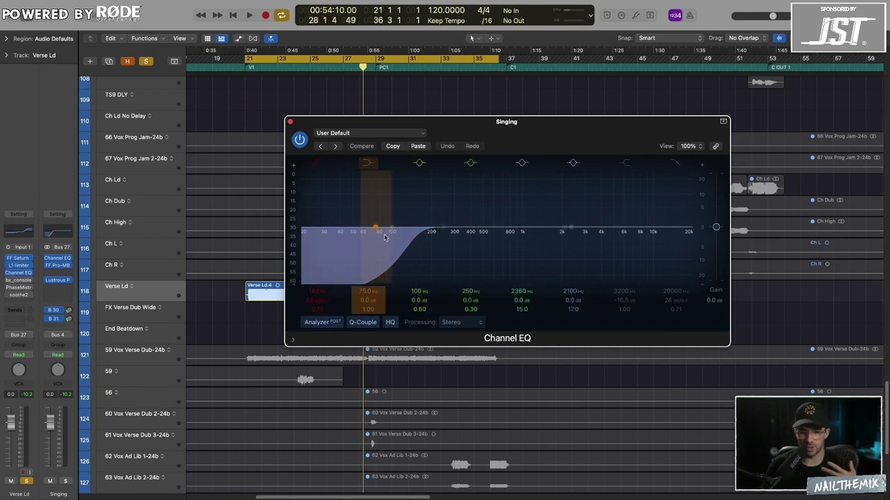
click(290, 122)
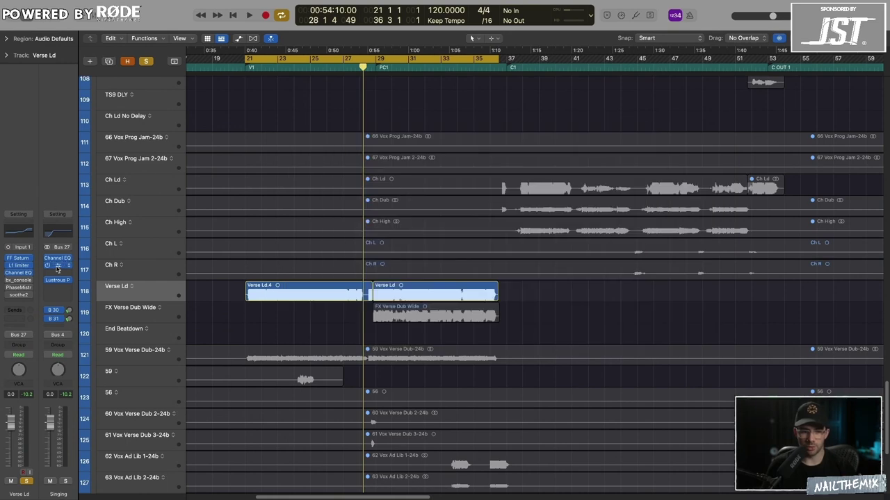
Open FF Pro-MB on the Singing bus and briefly play the vocal through it.
click(58, 267)
drag(498, 121, 617, 109)
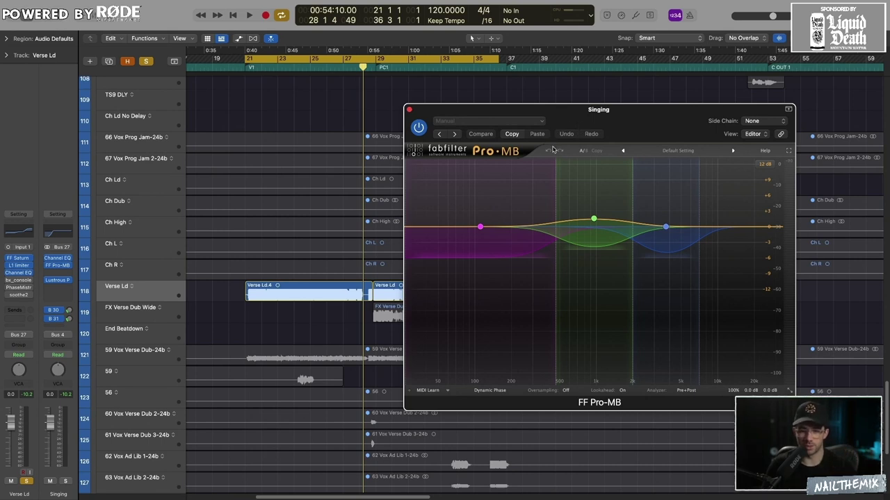
key(space)
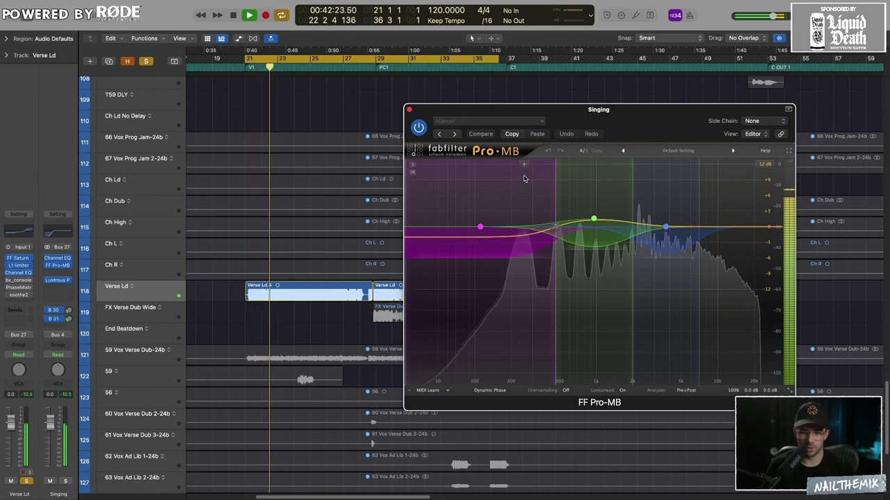
key(space)
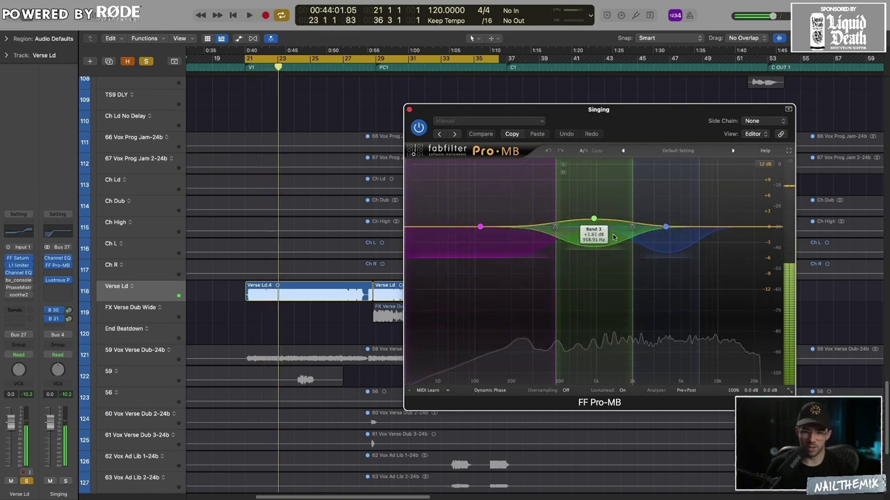
Solo Pro-MB bands 3 and 2 and listen to them during looped playback.
click(564, 165)
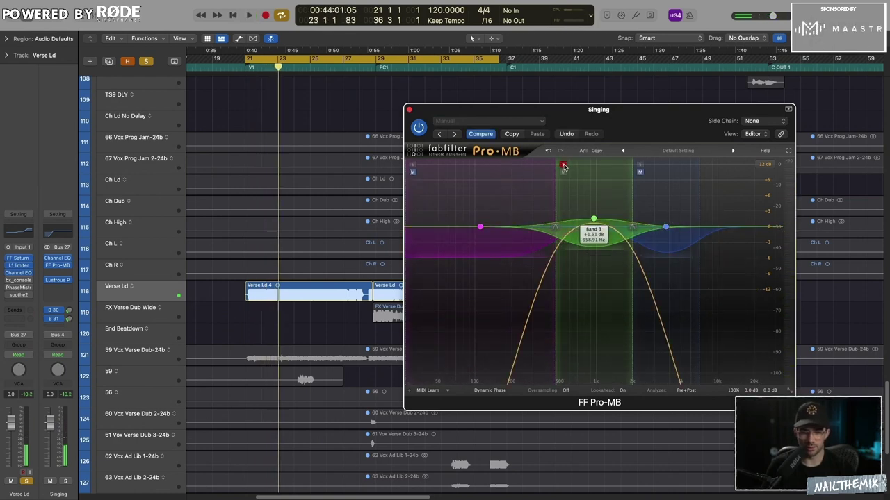
key(space)
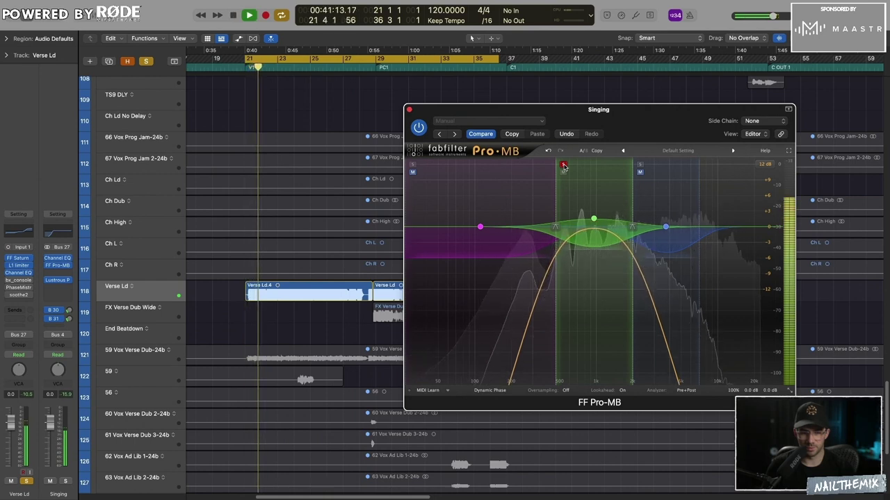
click(639, 165)
key(space)
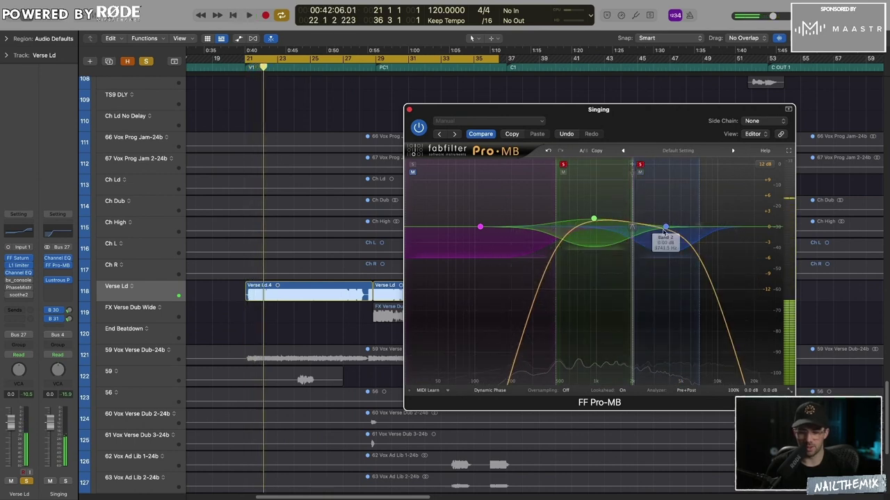
key(space)
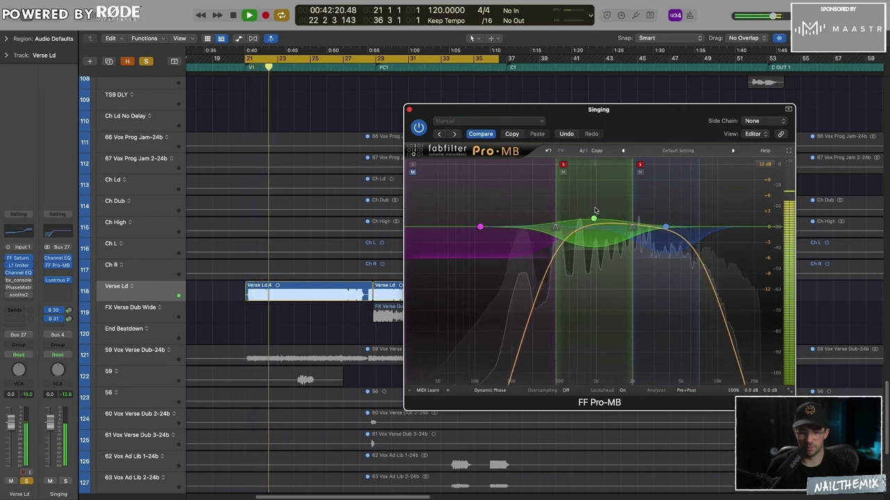
key(space)
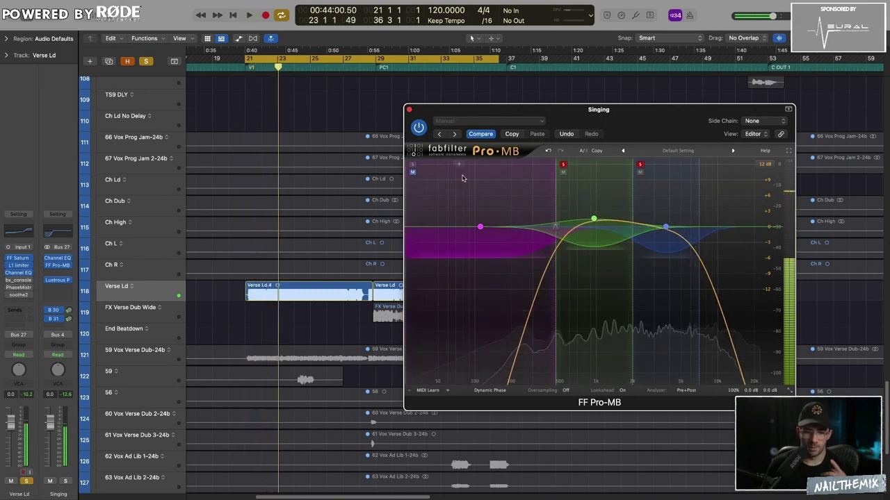
Unsolo both bands, audition the low band 1, then close Pro-MB.
click(640, 164)
click(563, 164)
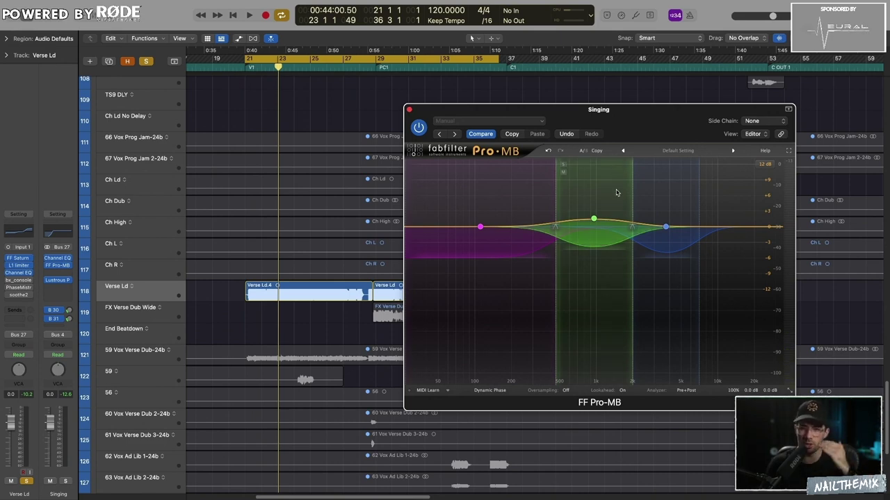
click(480, 226)
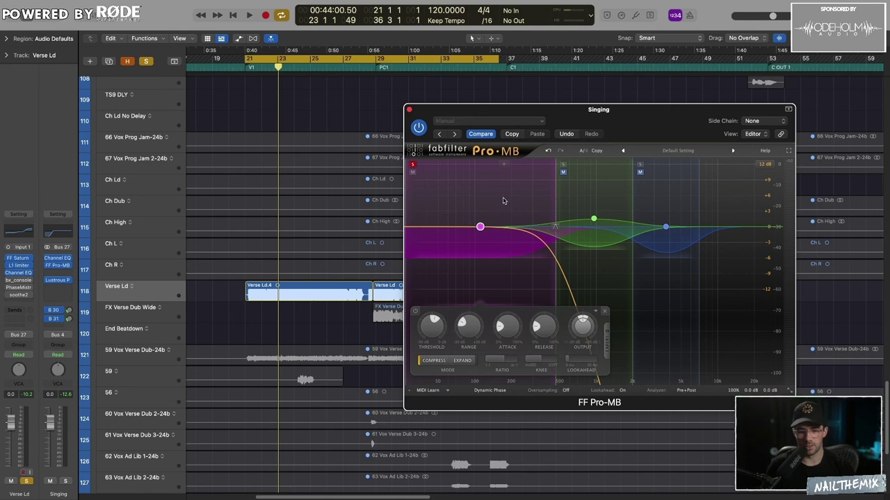
key(space)
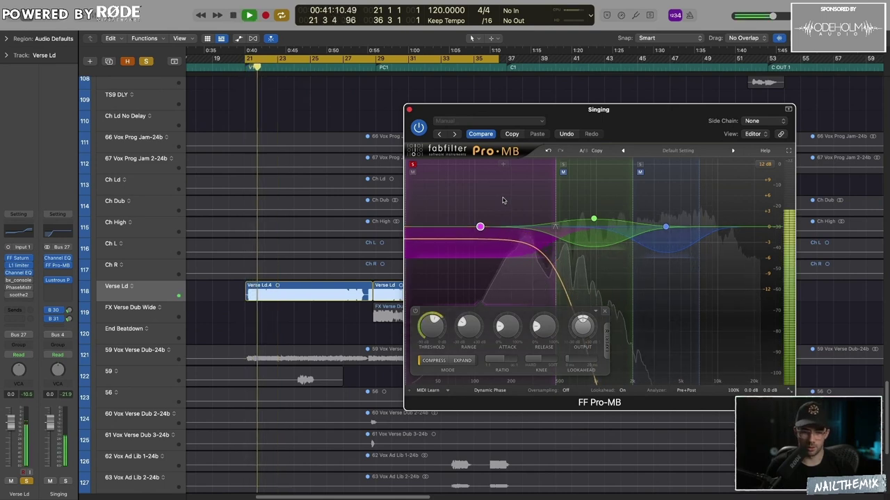
key(space)
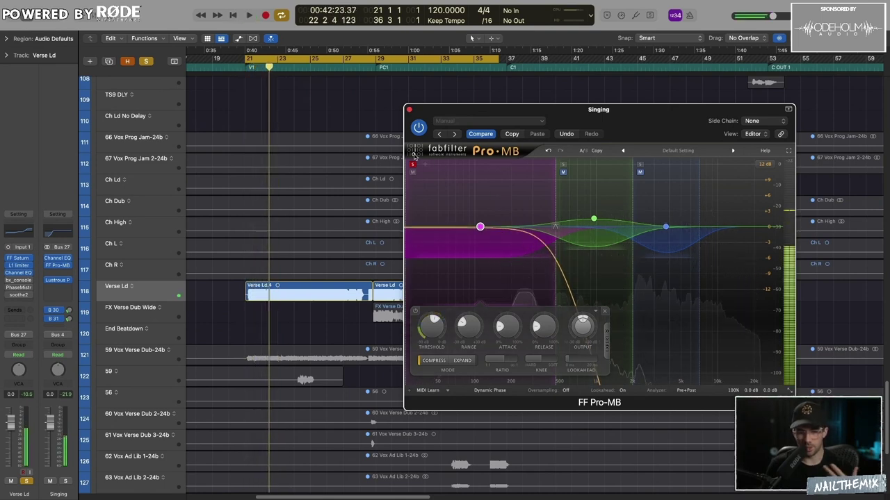
click(409, 109)
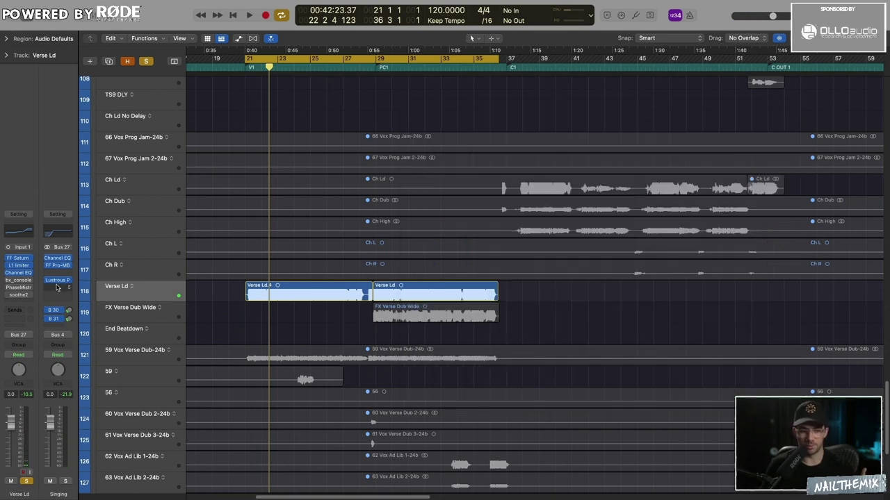
Check the Verse Ld bx_console SSL 4000 E settings, then close it.
click(19, 280)
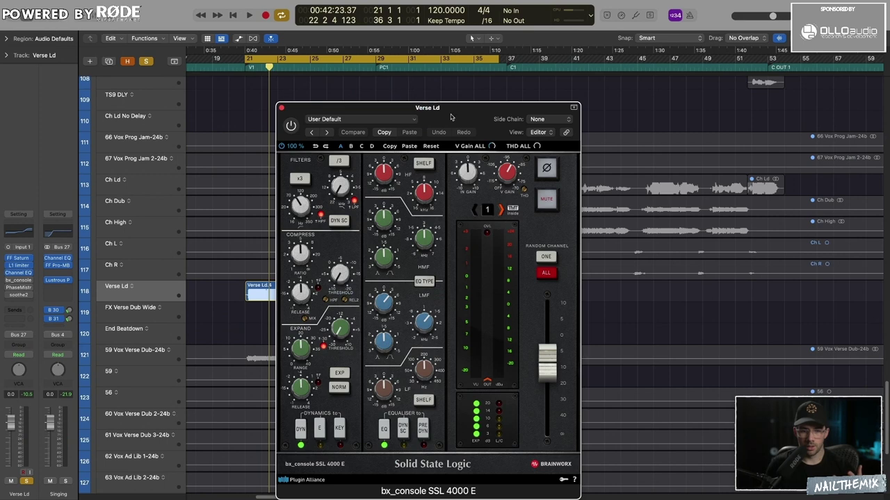
drag(451, 116, 628, 80)
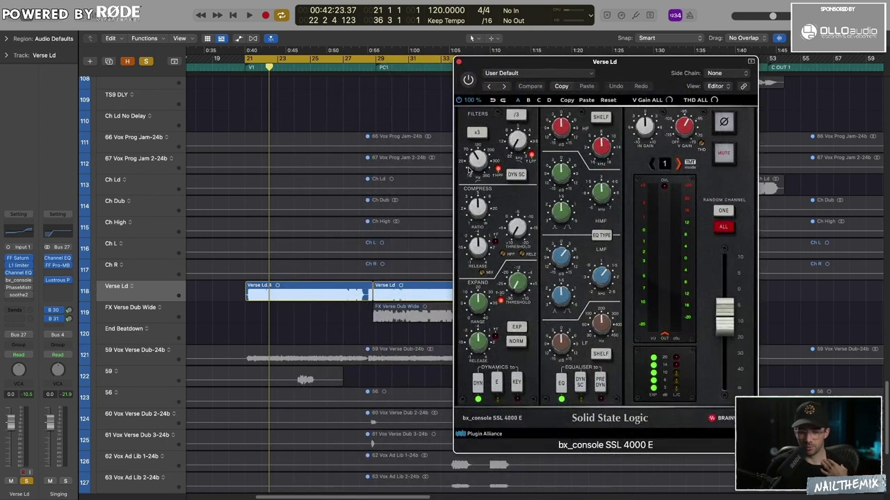
click(459, 61)
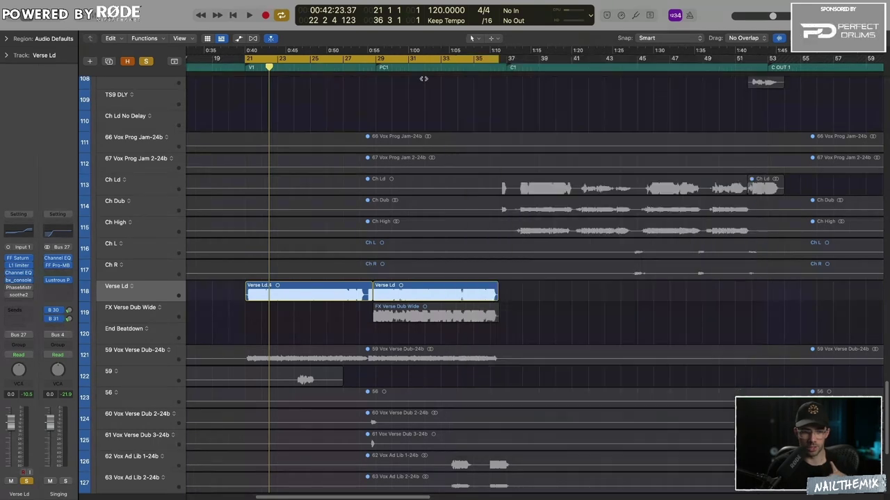
Open PhaseMistress on Verse Ld and browse its presets without changing from Phase 90 Maybe.
click(19, 287)
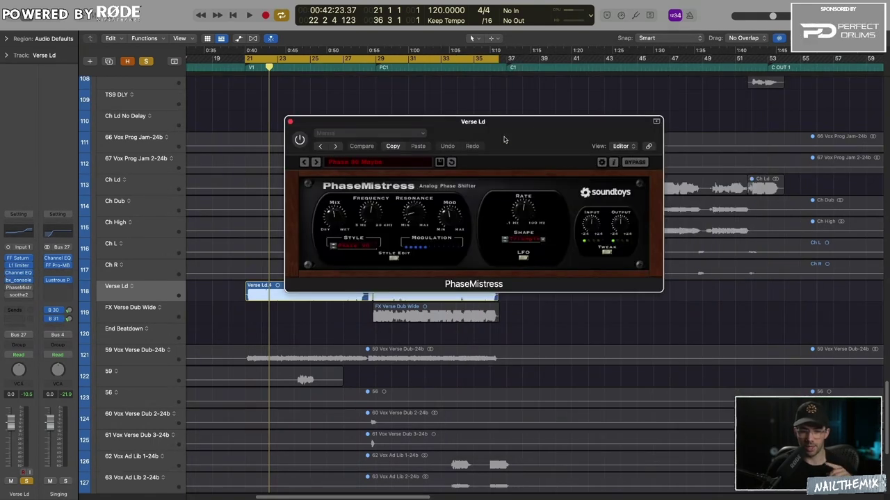
drag(504, 139, 603, 91)
click(479, 113)
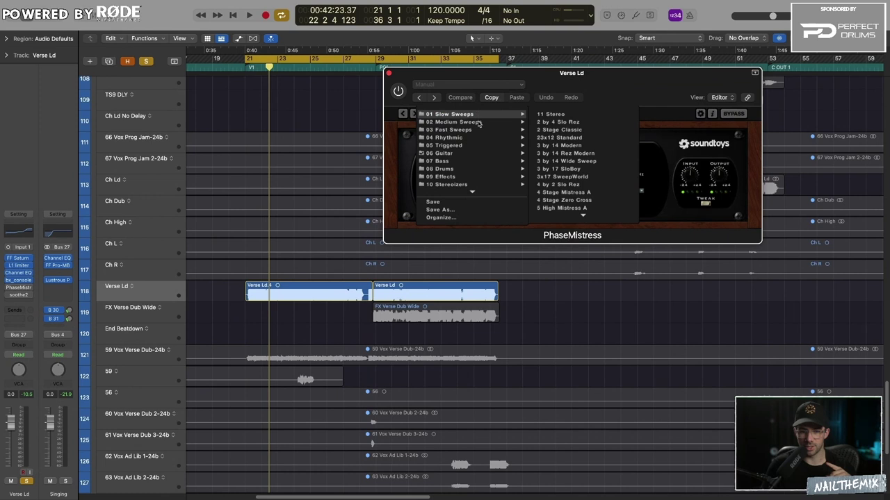
mouse_move(470, 146)
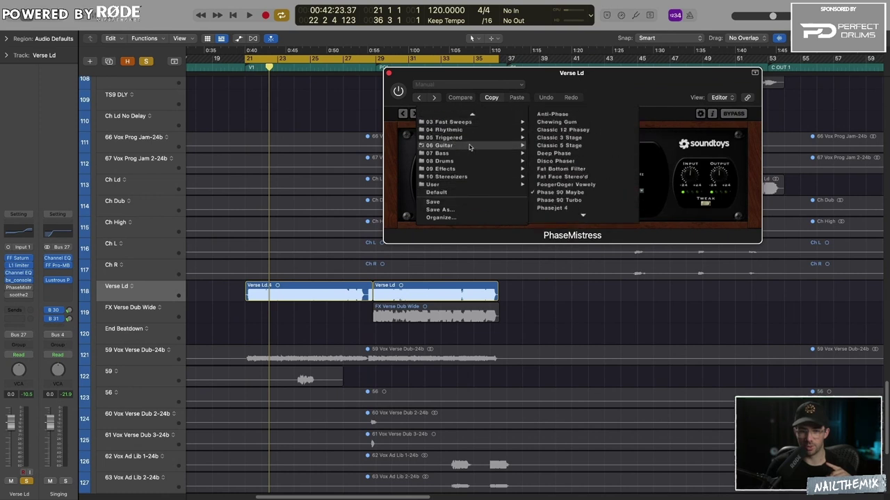
mouse_move(506, 140)
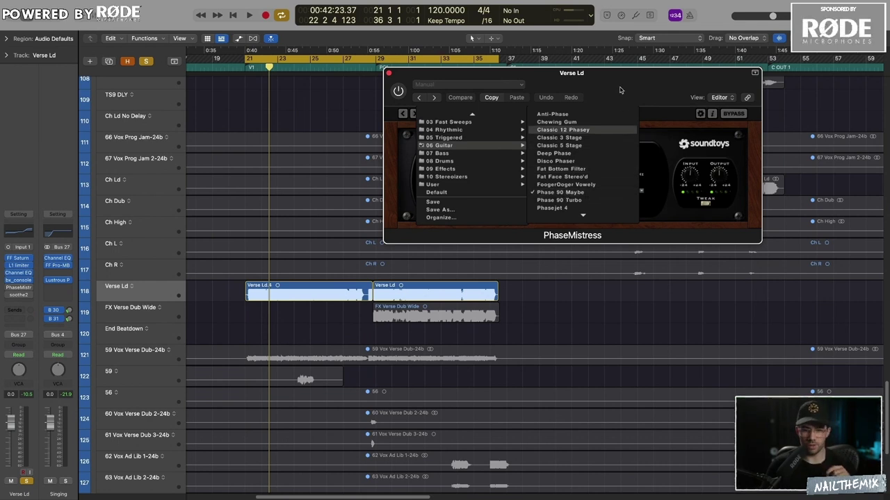
click(400, 192)
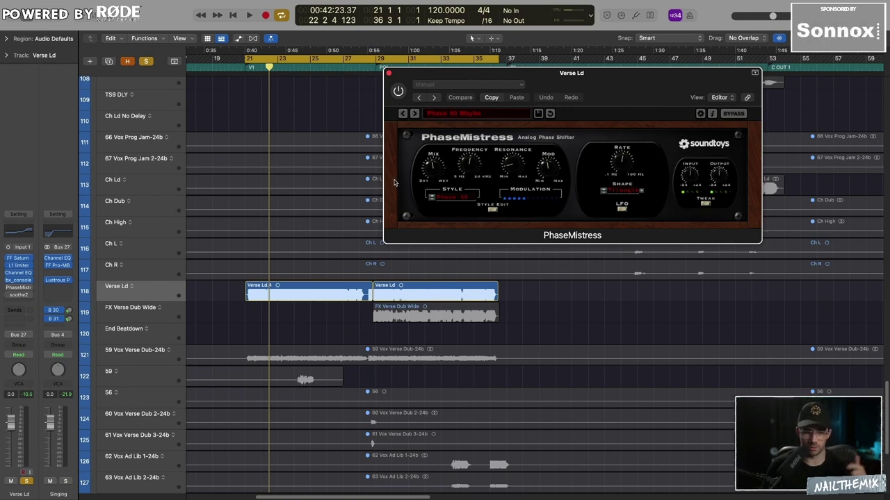
Re-enable PhaseMistress, raise its Mix knob during playback, then insert soothe2 after it.
click(8, 287)
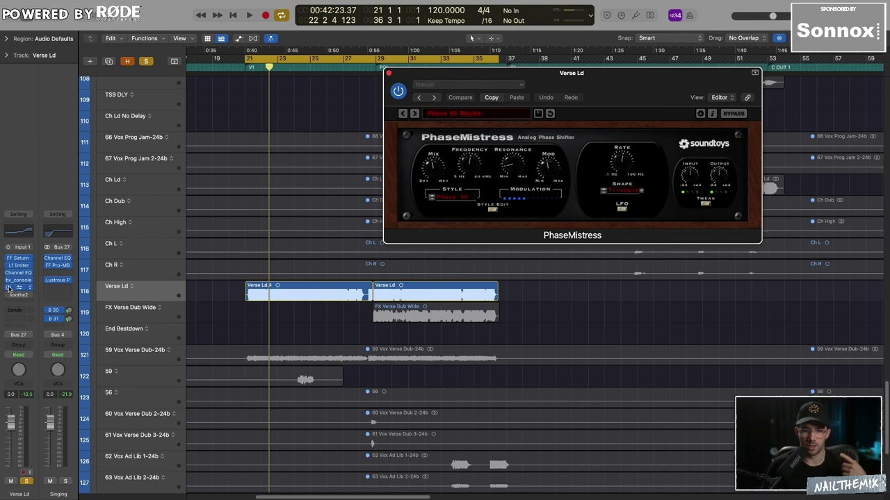
key(space)
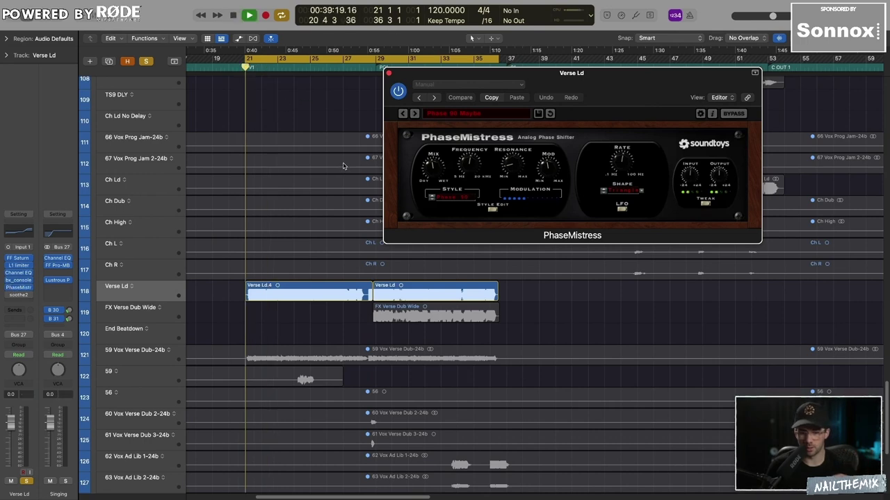
drag(436, 169, 437, 129)
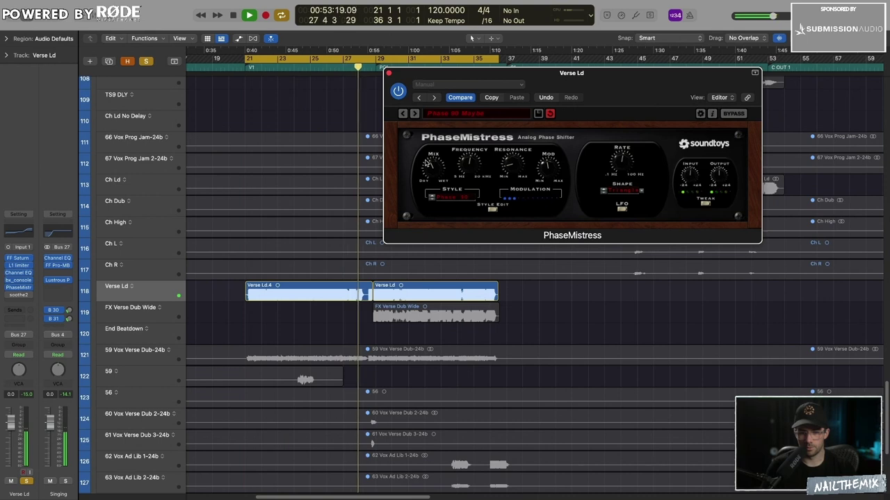
key(space)
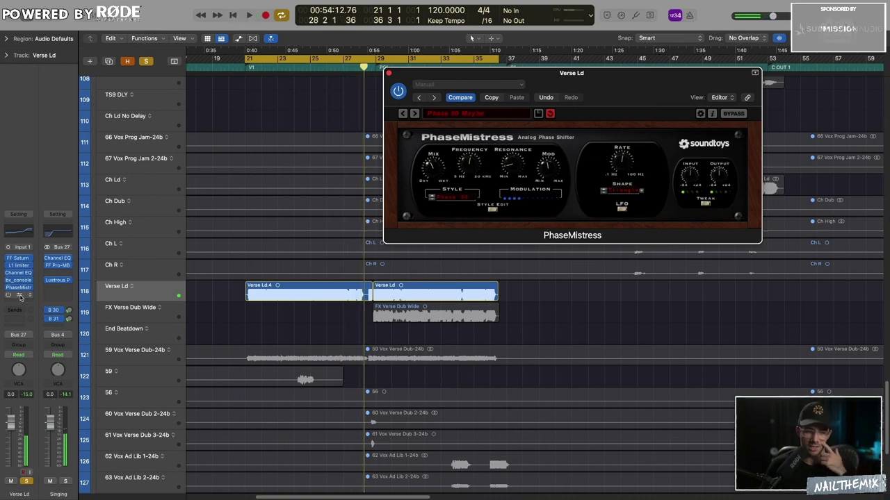
click(33, 298)
click(389, 73)
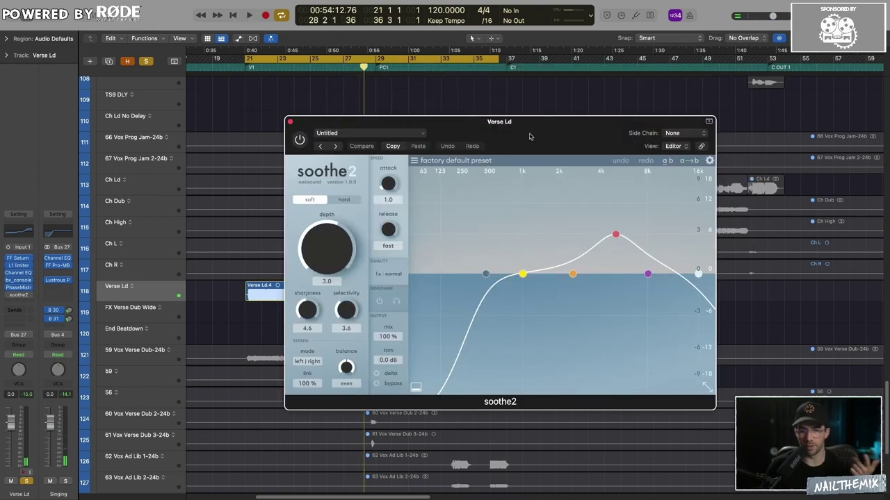
drag(389, 123, 515, 92)
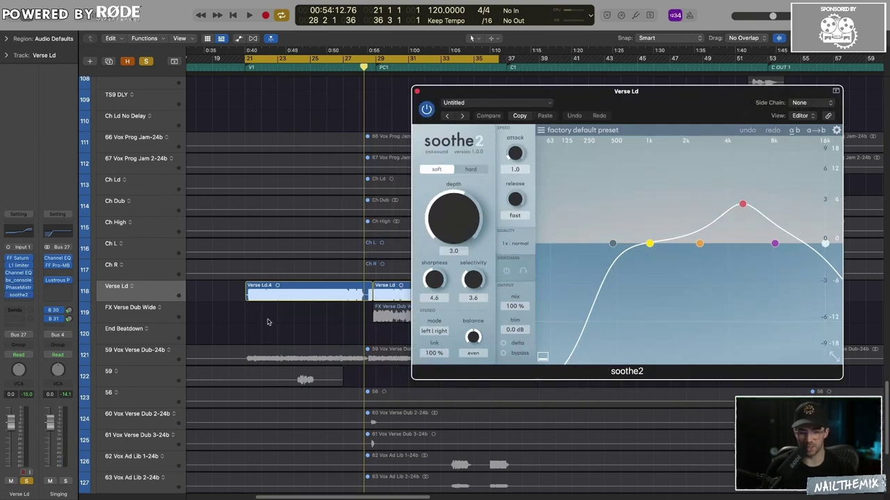
key(shift+space)
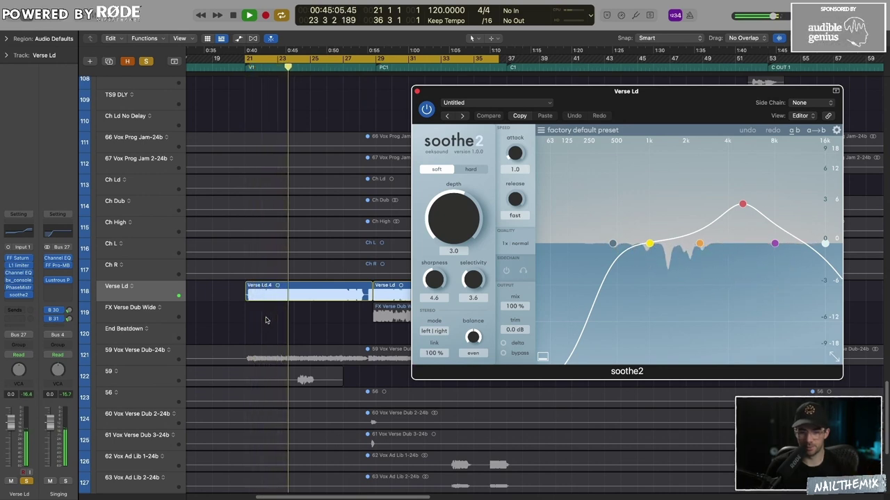
click(503, 343)
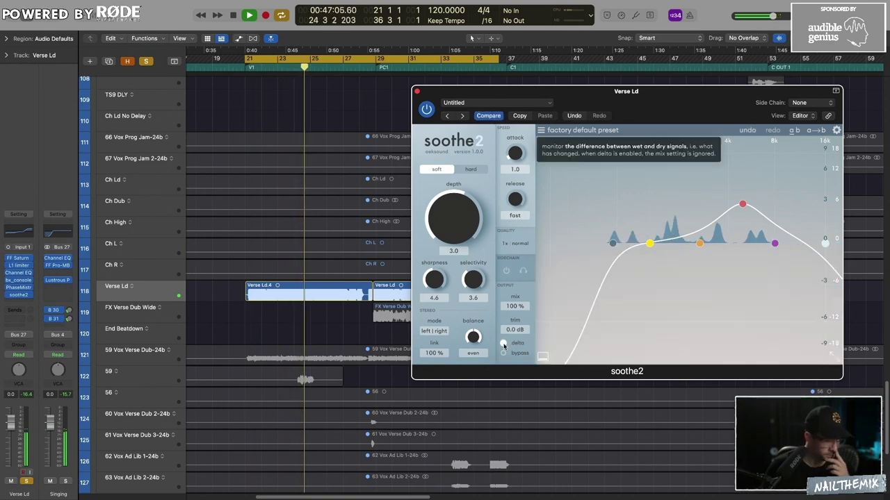
click(503, 343)
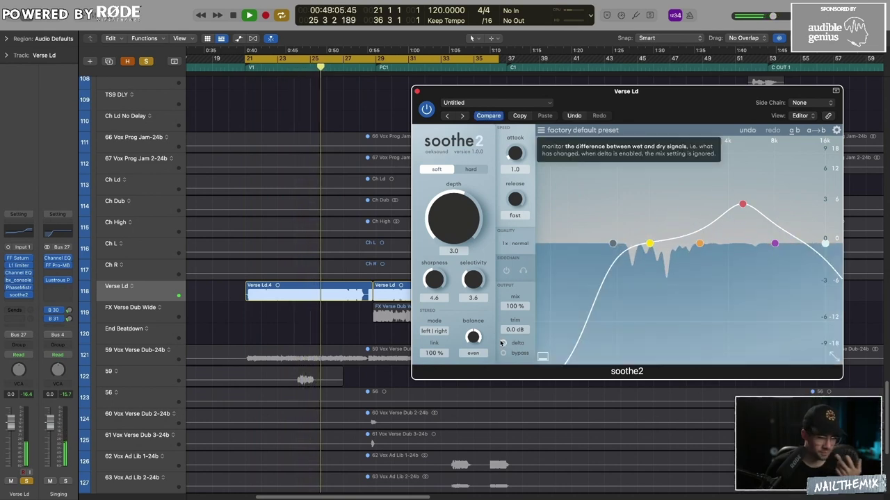
key(space)
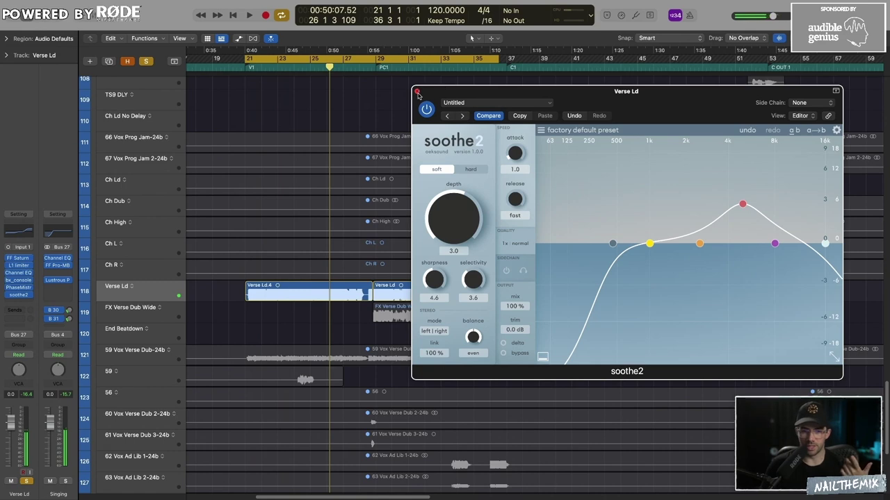
Close soothe2, review the Singing bus Lustrous Plates Chrome Plate reverb, and select FX Verse Dub Wide.
click(417, 92)
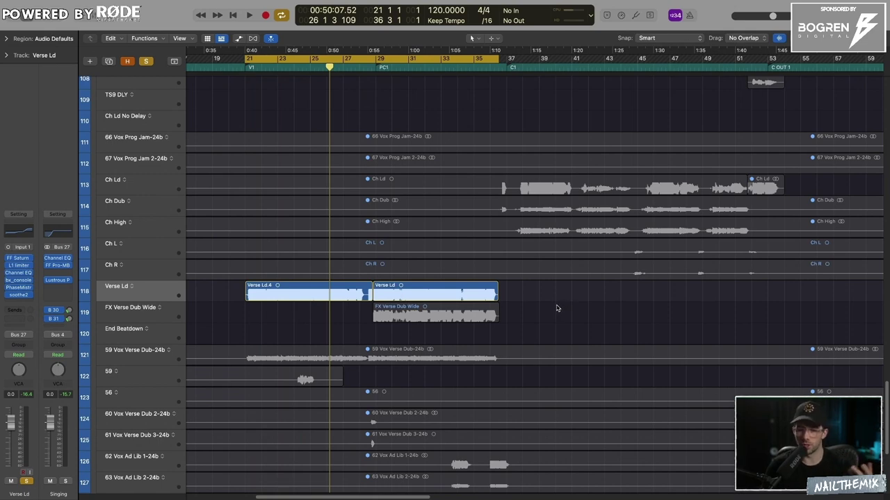
key(super+Left)
key(super+Left)
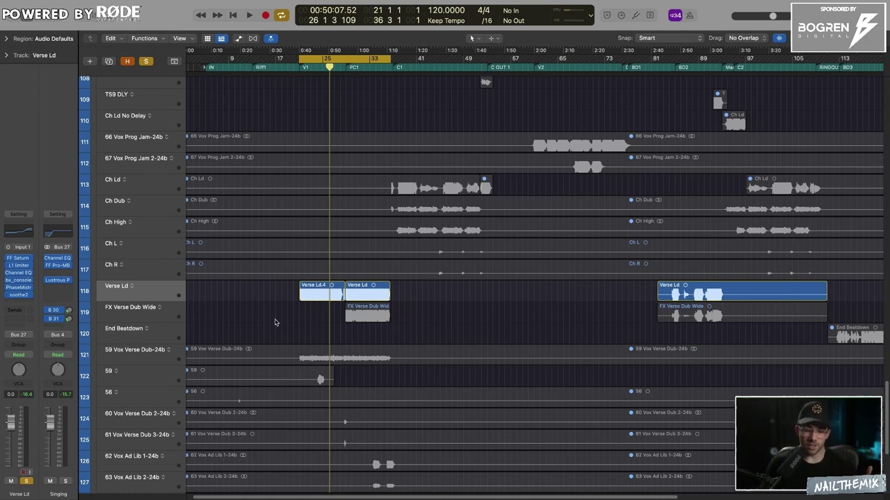
click(59, 281)
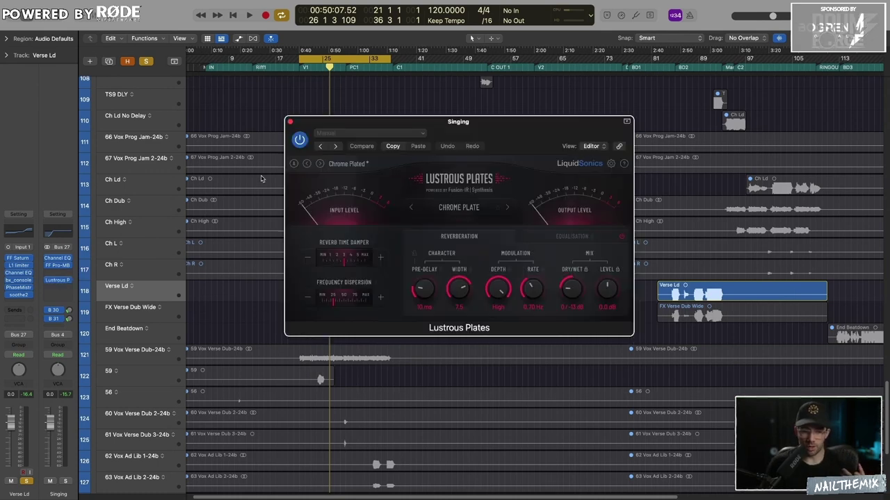
drag(498, 151, 569, 121)
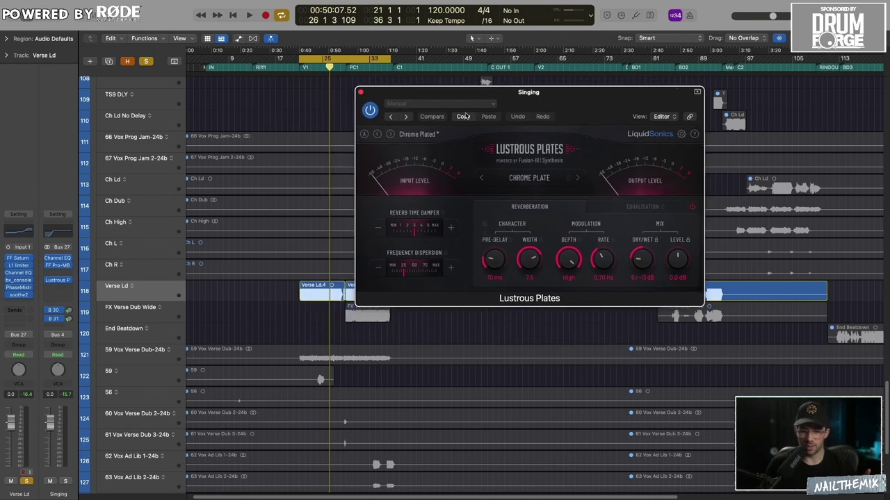
click(460, 105)
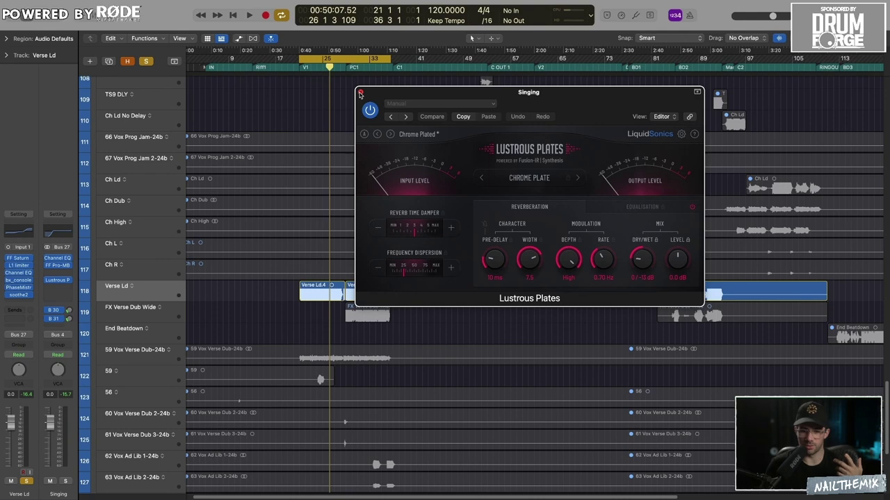
click(360, 93)
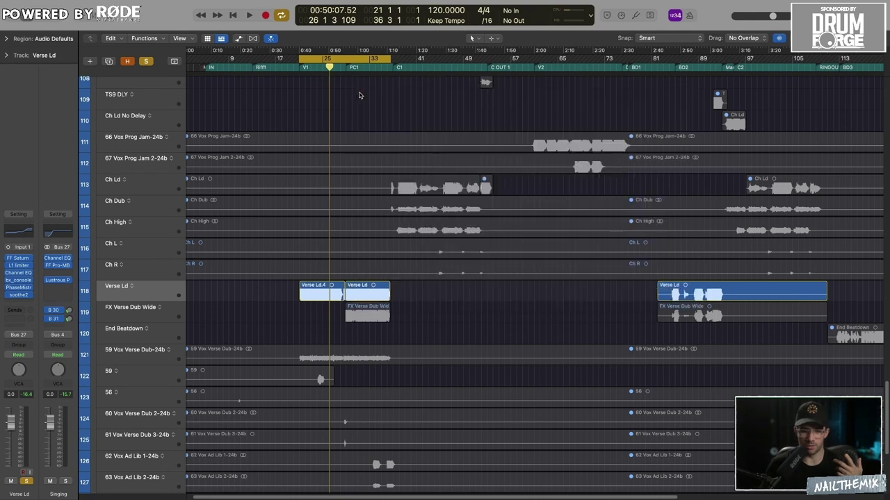
click(165, 315)
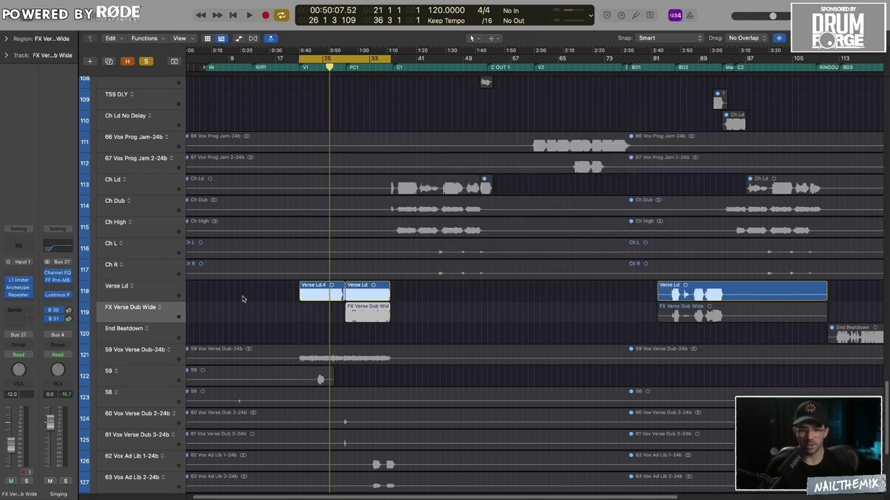
Turn cycle off and play the FX Verse Dub Wide track from bar 29.
key(c)
click(346, 63)
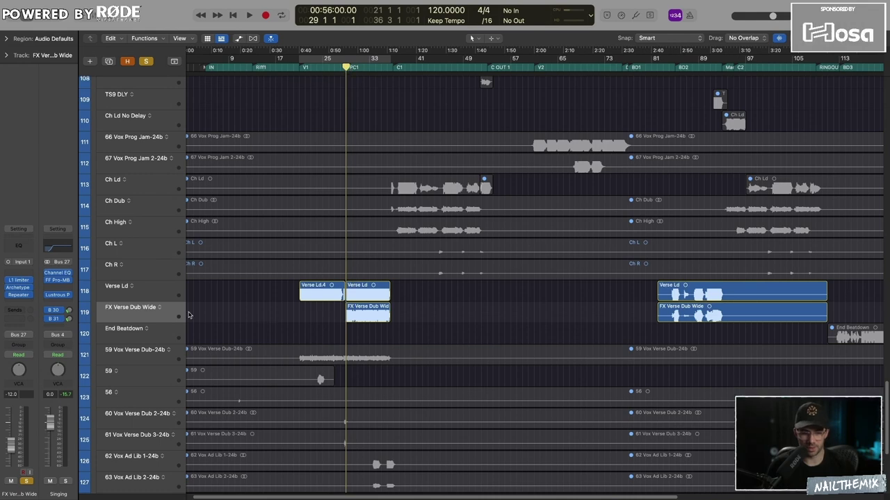
key(space)
key(Up)
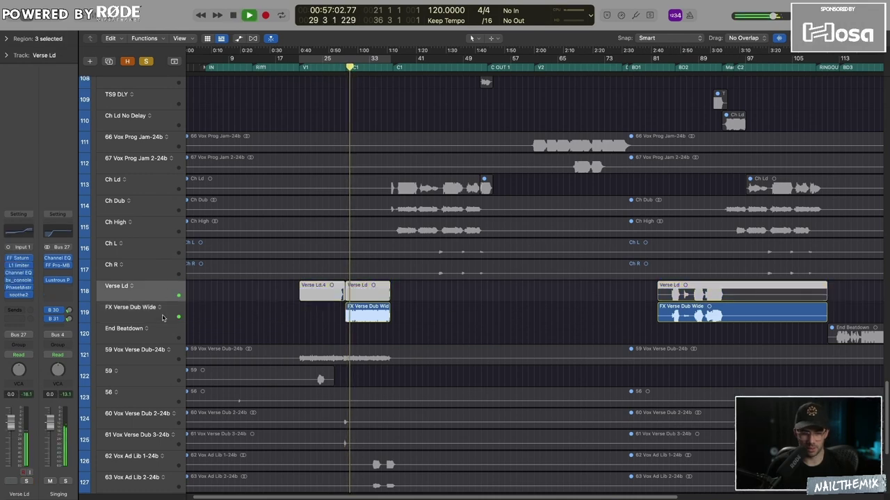
click(163, 317)
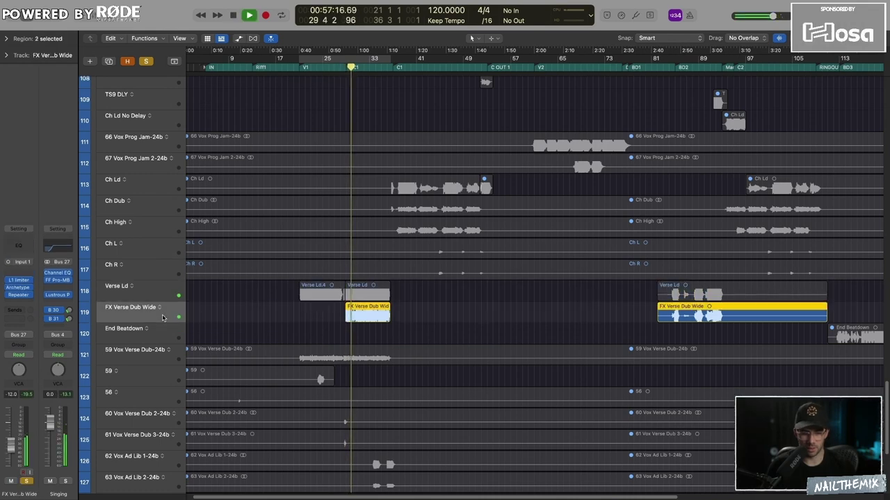
click(232, 312)
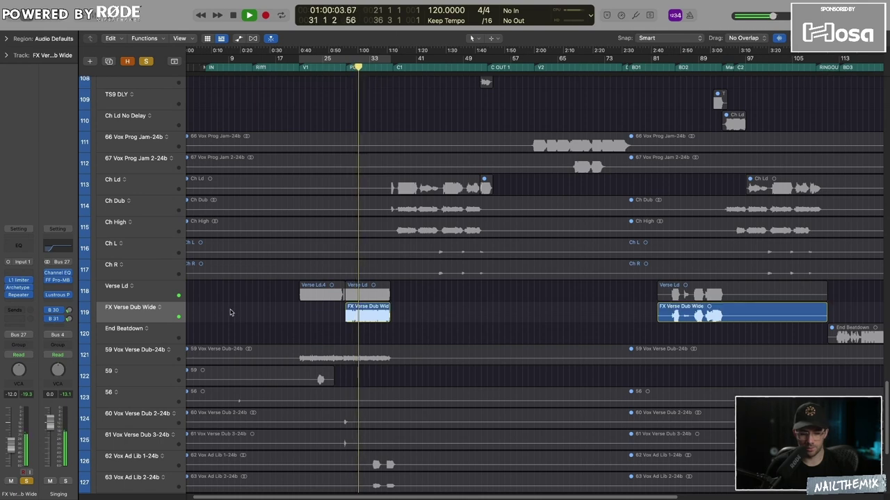
key(space)
Browse the Archetype Gojira delay/reverb, wah and main pedal pages, then close it.
click(18, 287)
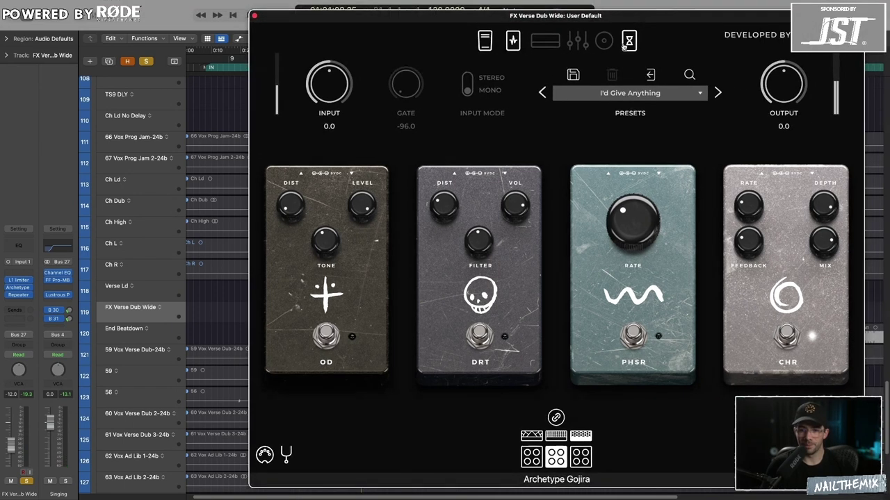
click(627, 42)
click(513, 42)
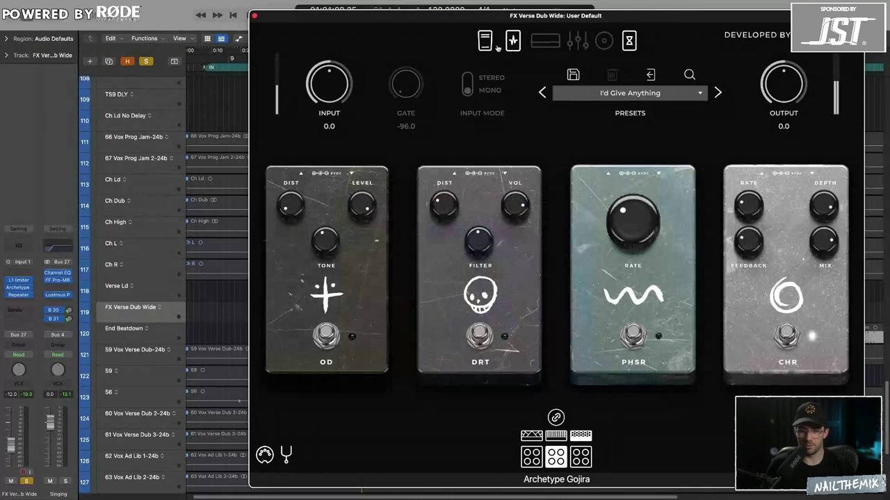
click(485, 42)
click(513, 42)
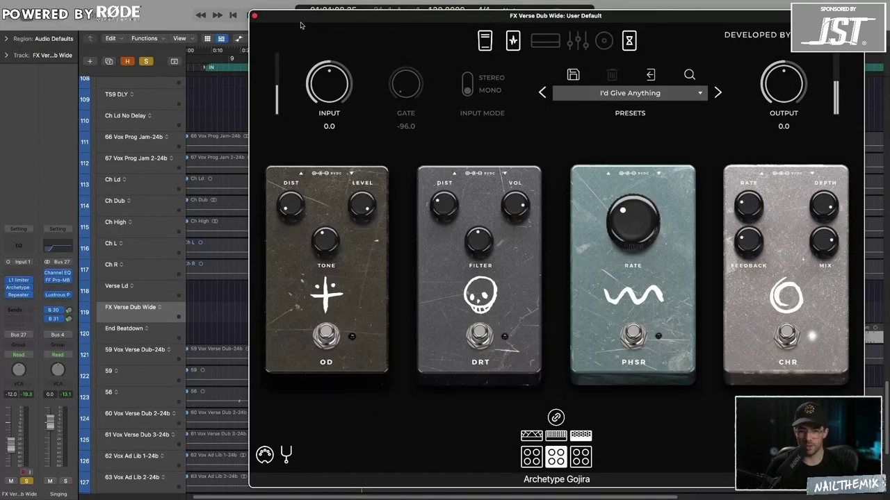
click(255, 16)
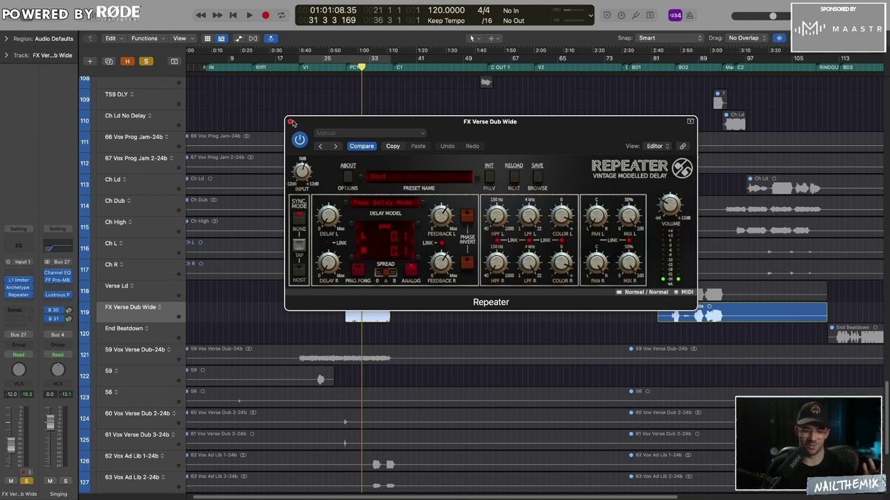
Close Repeater, open the FX Verse Dub Wide L1 limiter, and play briefly from bar 29.
click(291, 123)
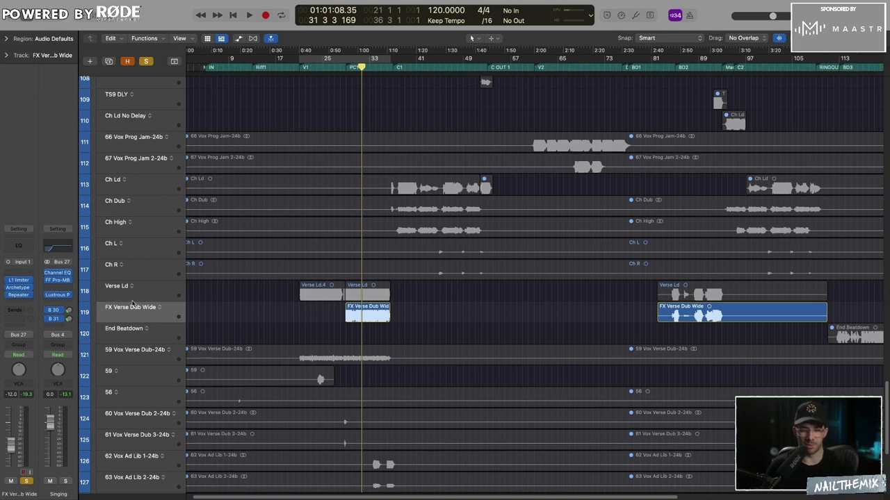
click(18, 279)
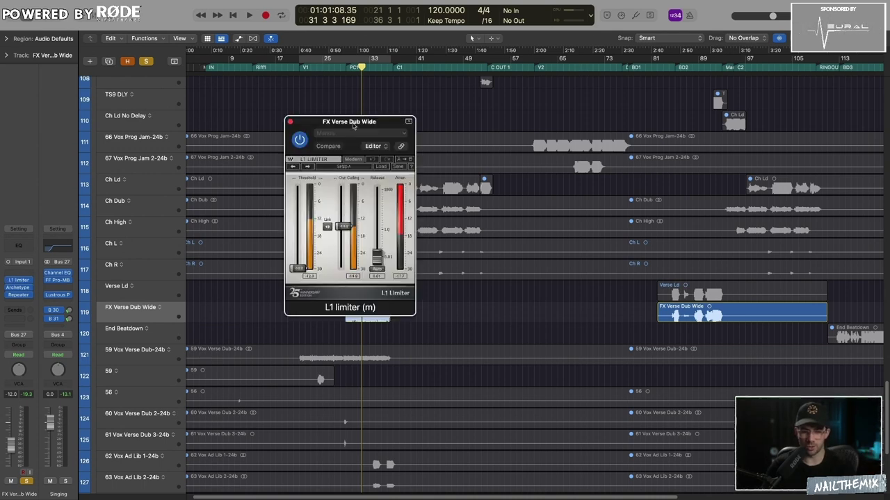
drag(353, 125, 512, 84)
drag(368, 64, 346, 64)
key(space)
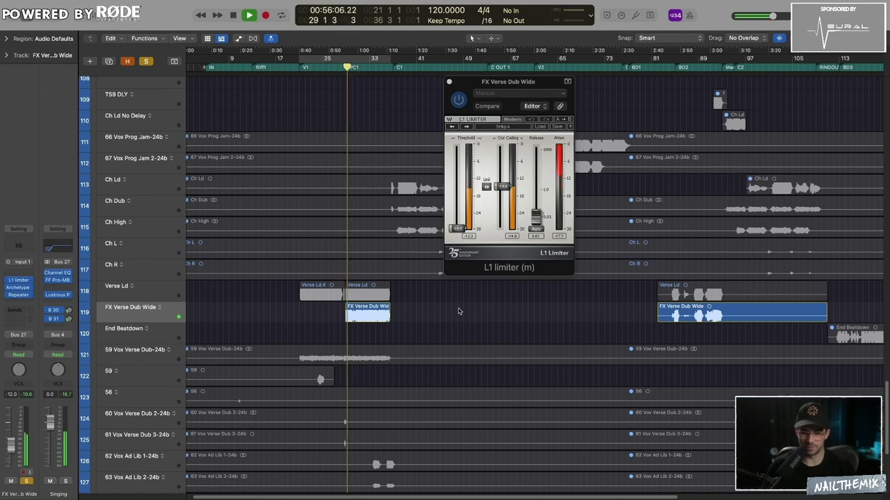
key(space)
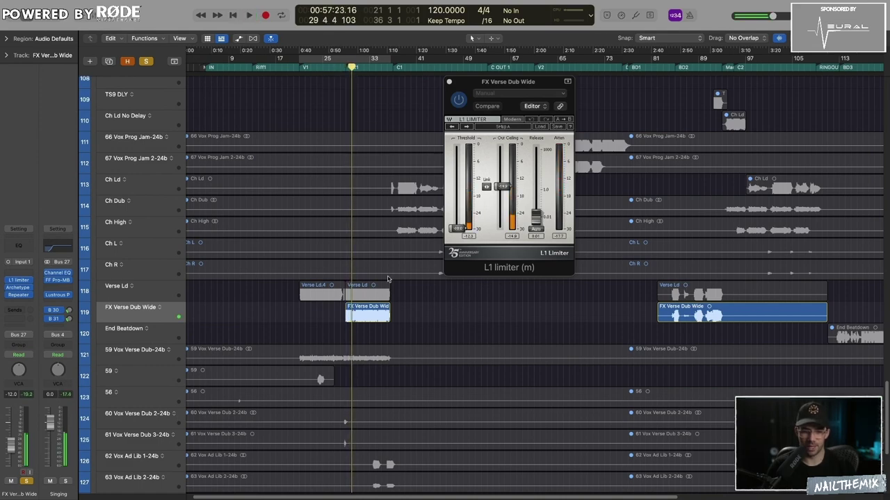